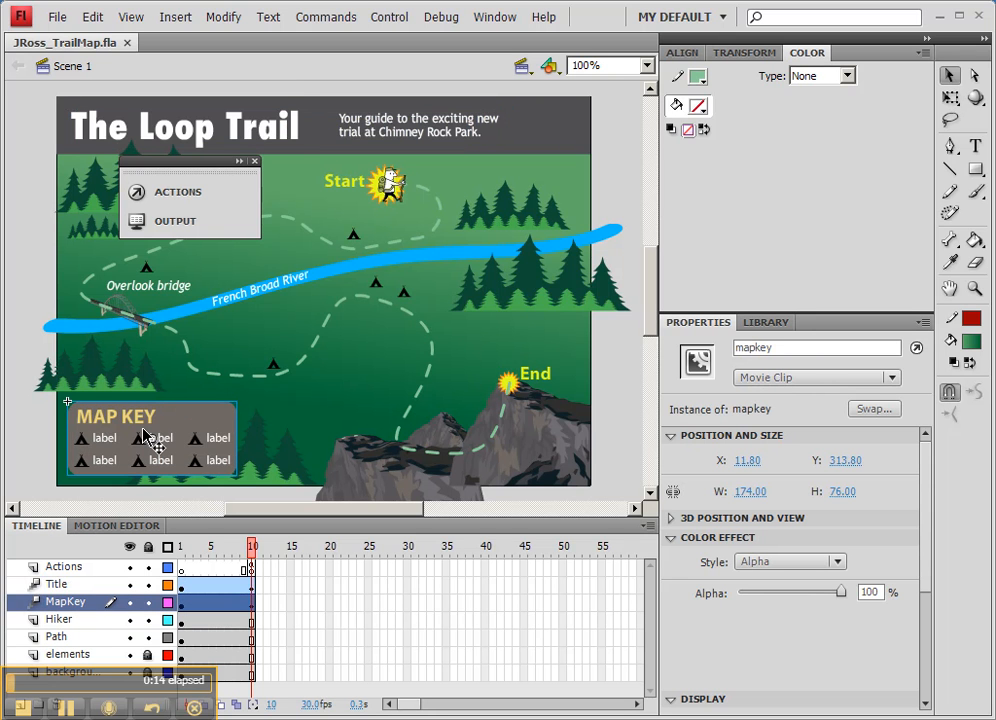
- Extend all timeline layers to frame 50 by inserting frames
left_click(251, 570)
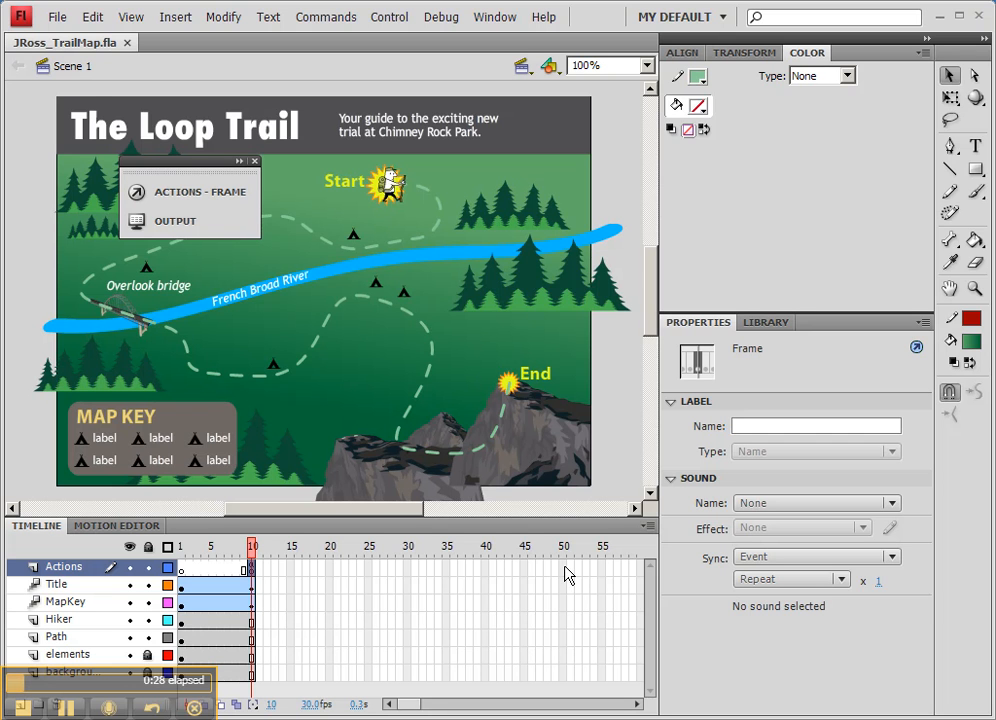
left_click_drag(564, 567, 563, 676)
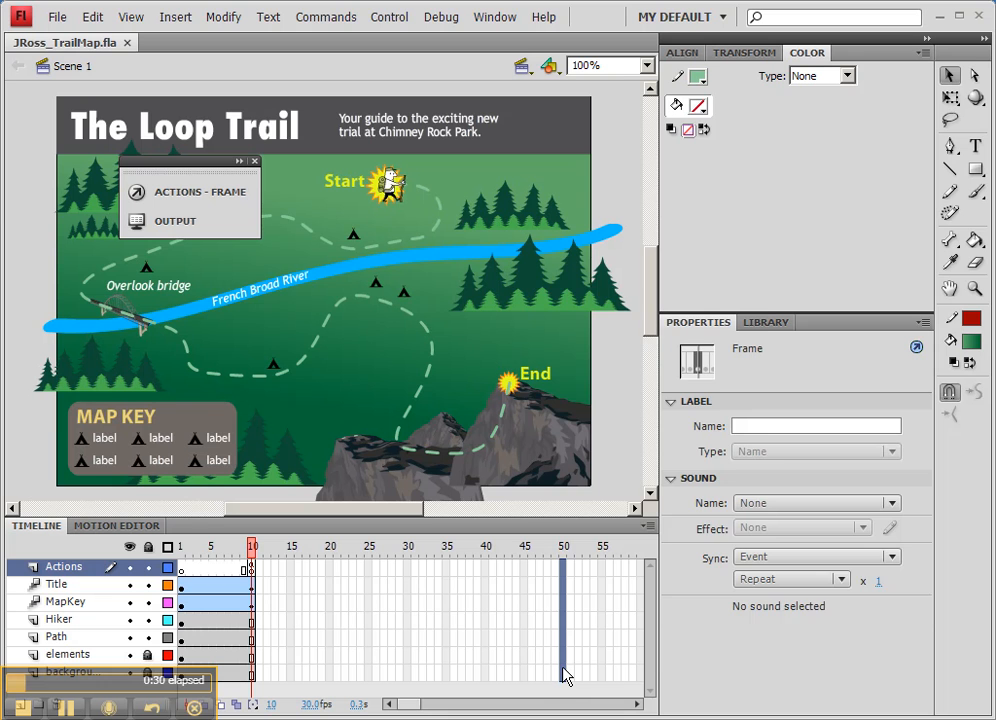
right_click(564, 676)
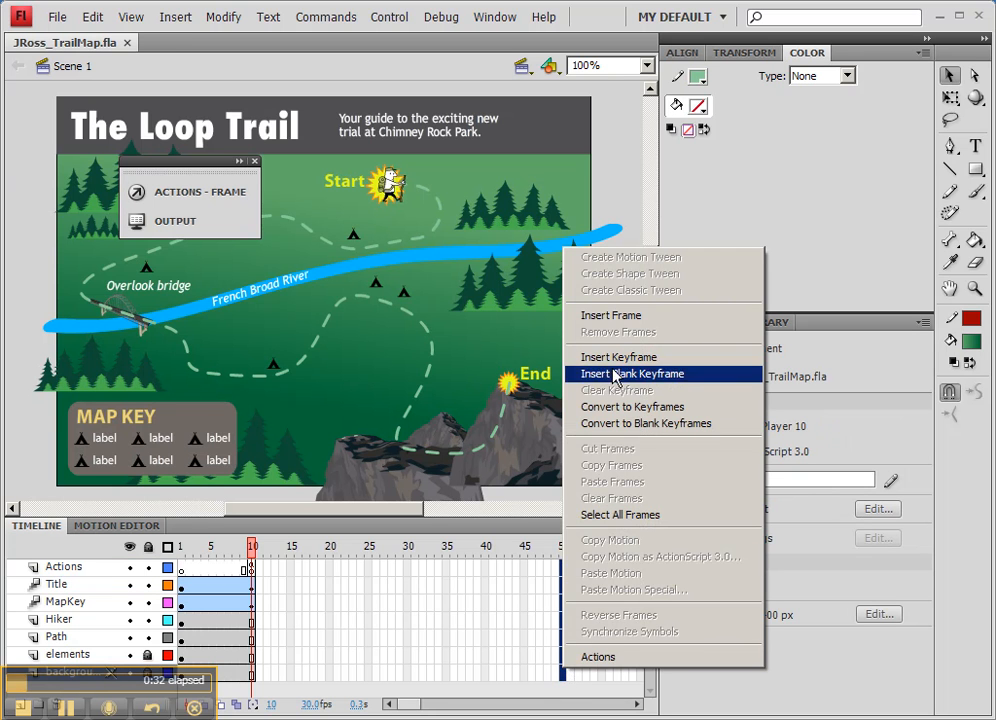
left_click(627, 316)
left_click_drag(411, 542, 567, 572)
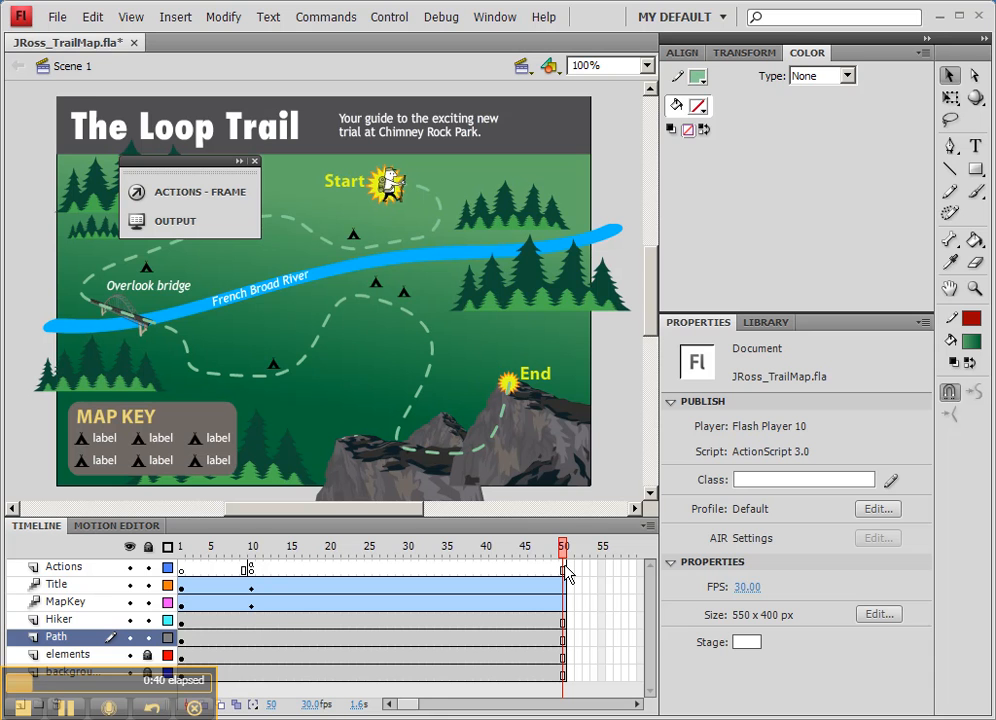
- Duplicate the frame 10 keyframe of the Actions layer at frame 50
left_click(250, 571)
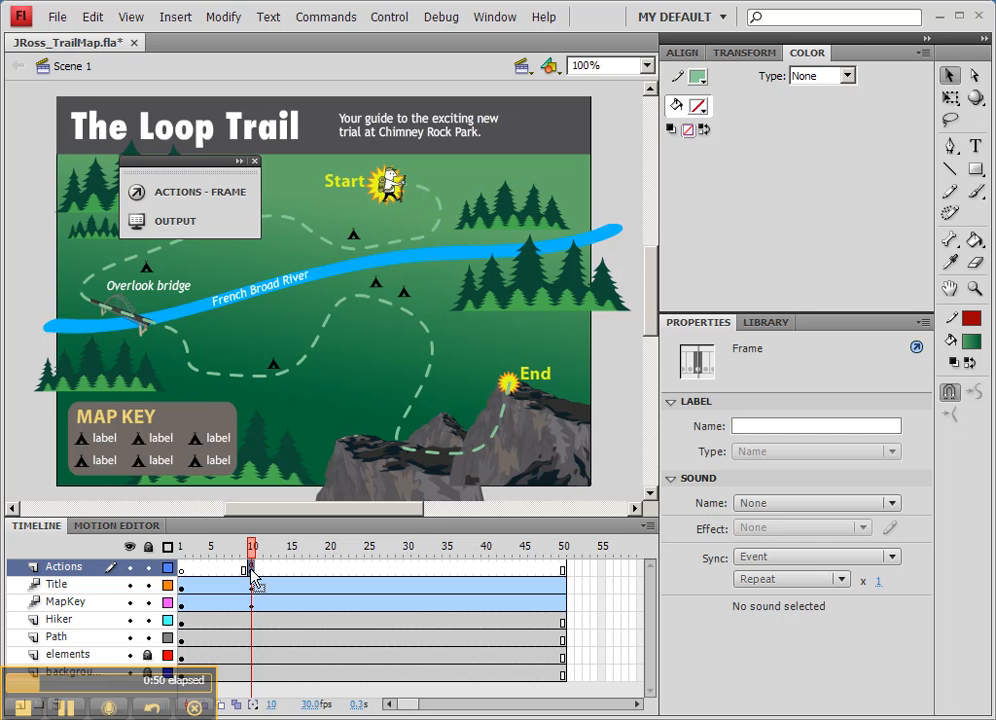
left_click_drag(251, 577, 565, 573)
key("alt")
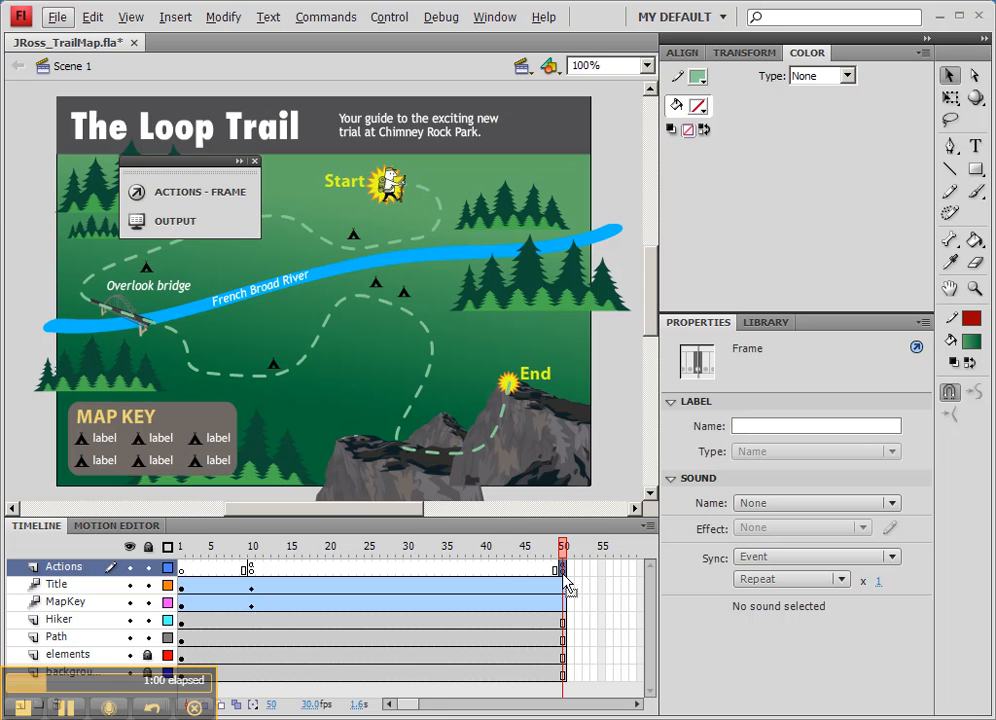
left_click(252, 570)
left_click_drag(252, 572, 340, 673)
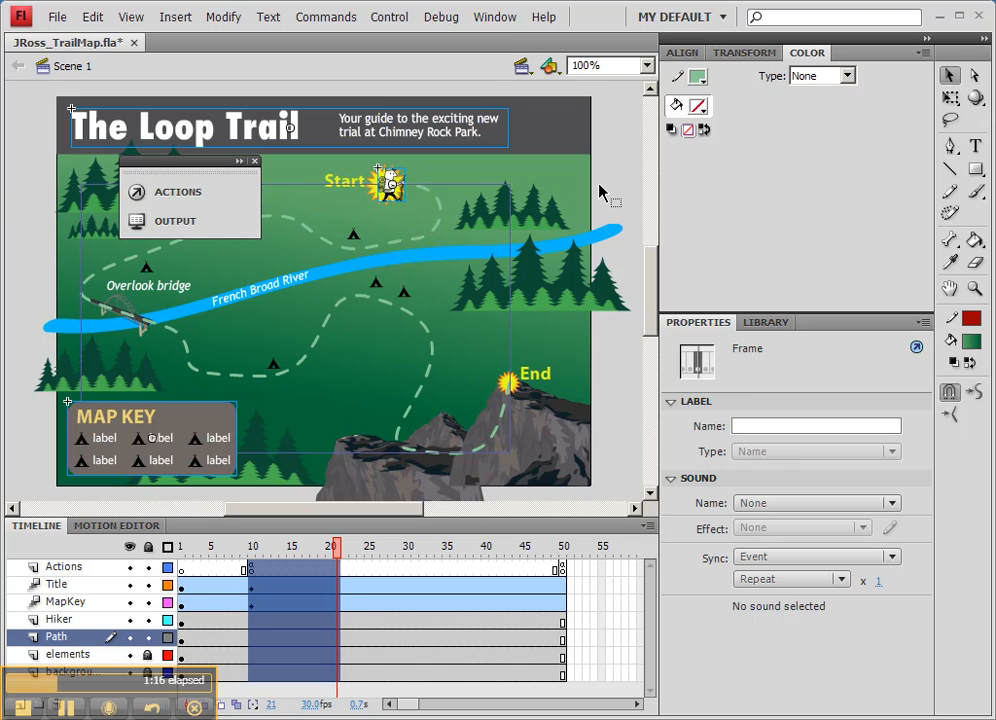
left_click(567, 216)
- Duplicate the Hiker layer's first keyframe at frame 10
left_click(394, 188)
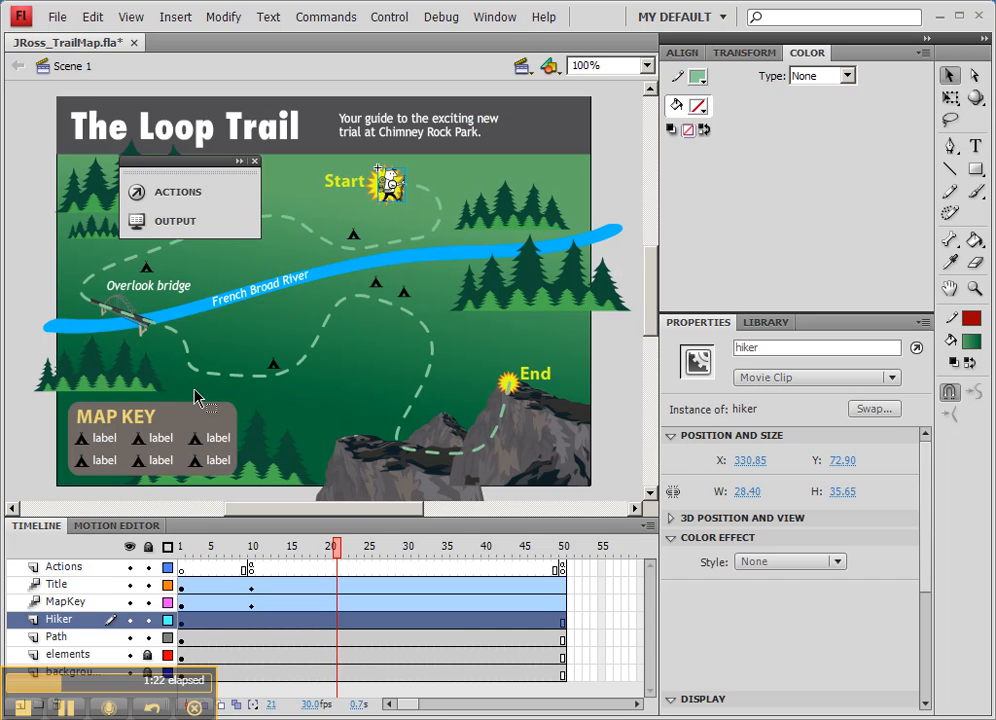
left_click(183, 626)
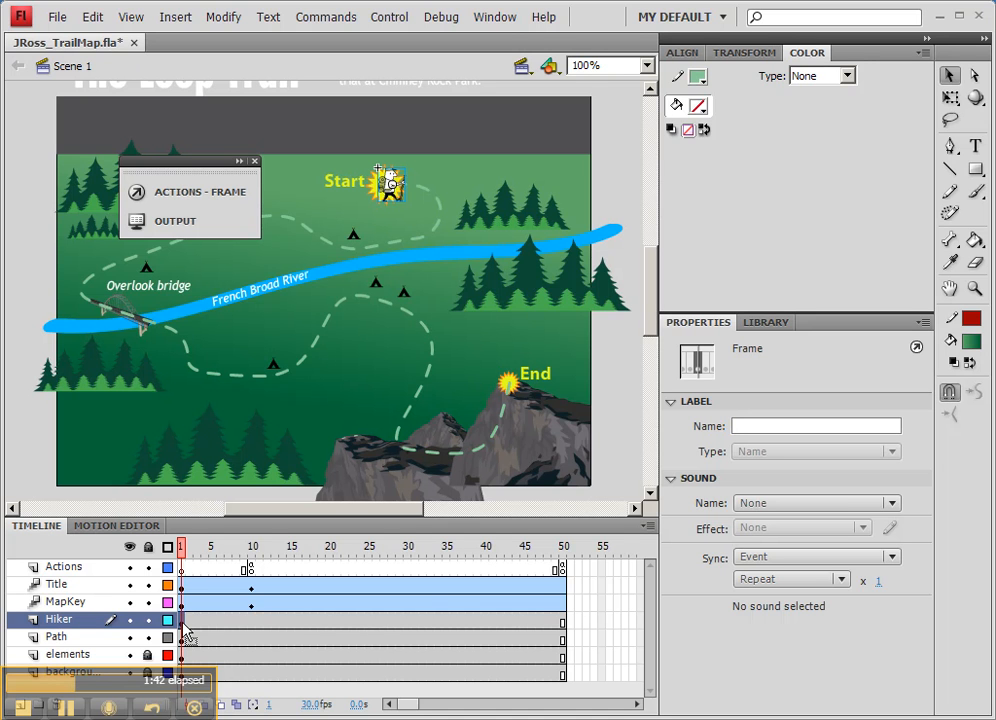
left_click_drag(186, 629, 253, 632)
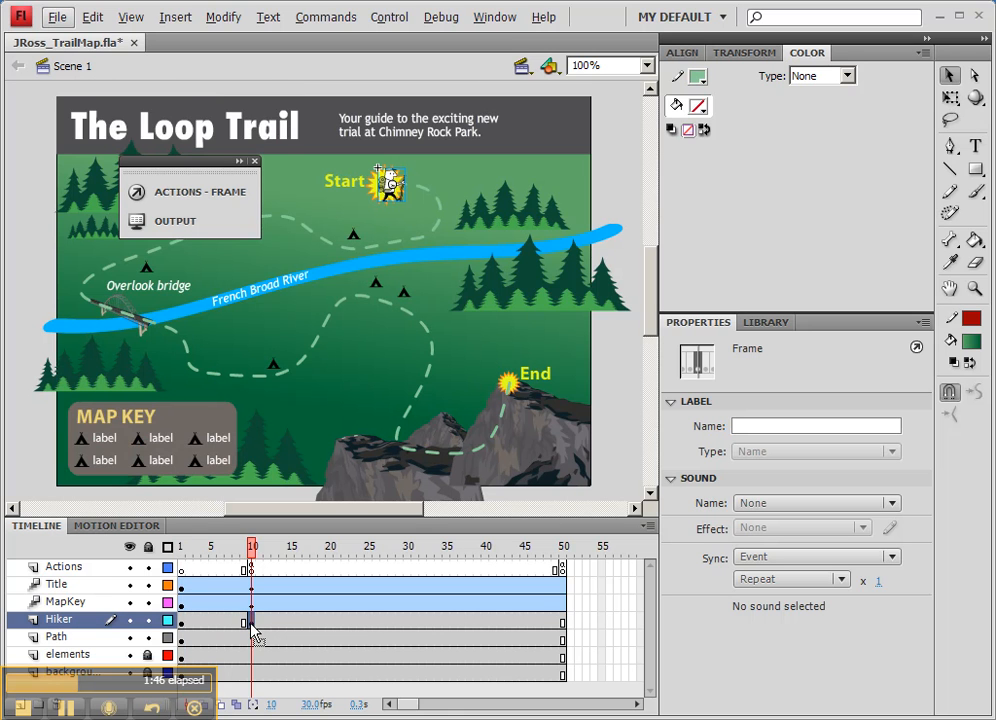
- Create a motion tween on the Hiker layer's span from frame 10 to frame 50
mouse_move(251, 551)
left_mouse_down()
mouse_move(218, 556)
mouse_move(254, 563)
left_mouse_up()
left_click(195, 622)
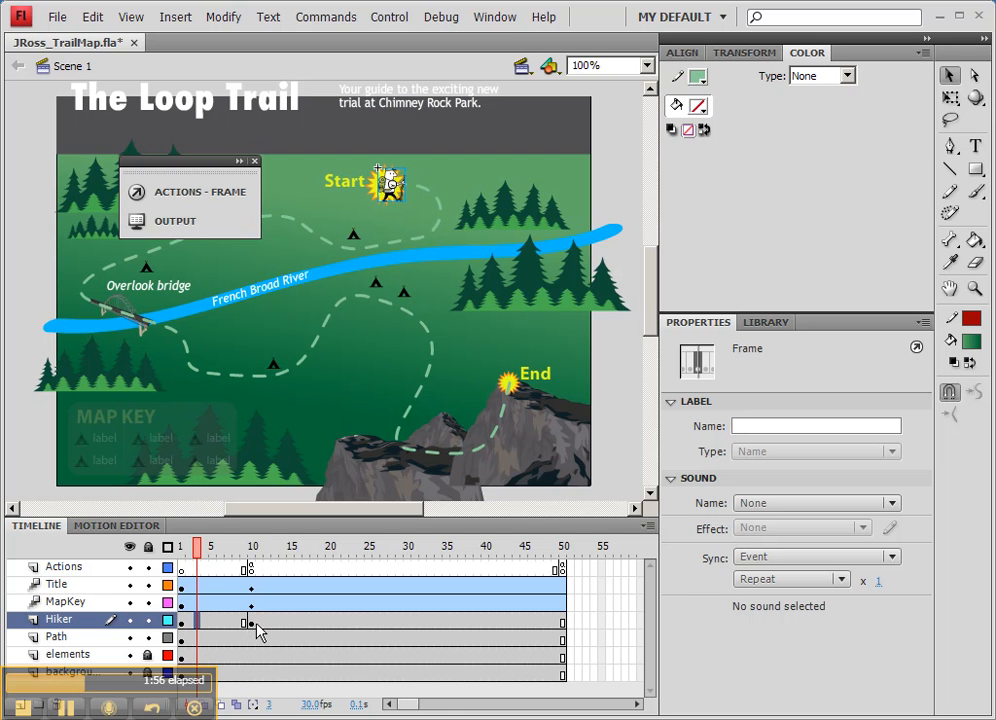
right_click(321, 623)
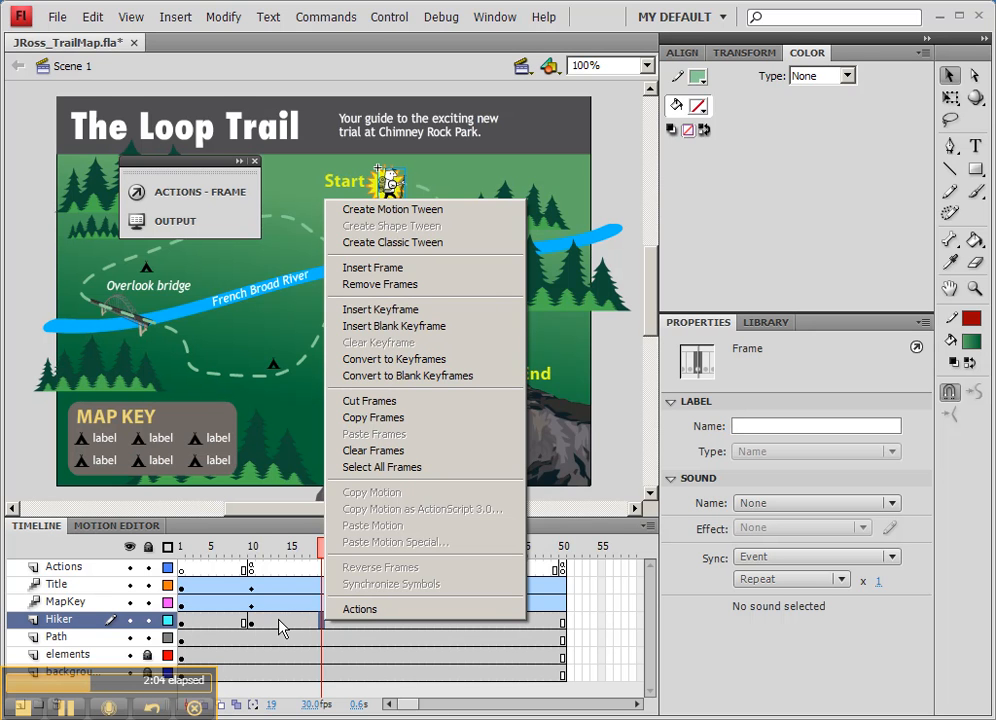
left_click(395, 209)
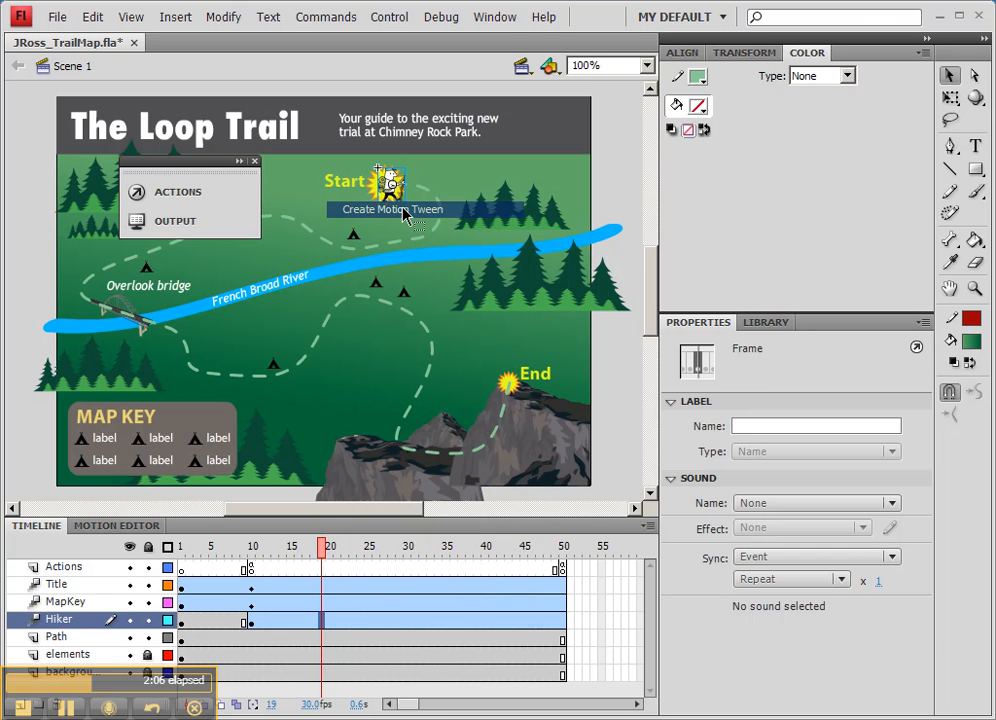
- Move the hiker at frame 50 from the Start marker to the End marker and scrub back through the tween to check it
left_click_drag(322, 548, 251, 548)
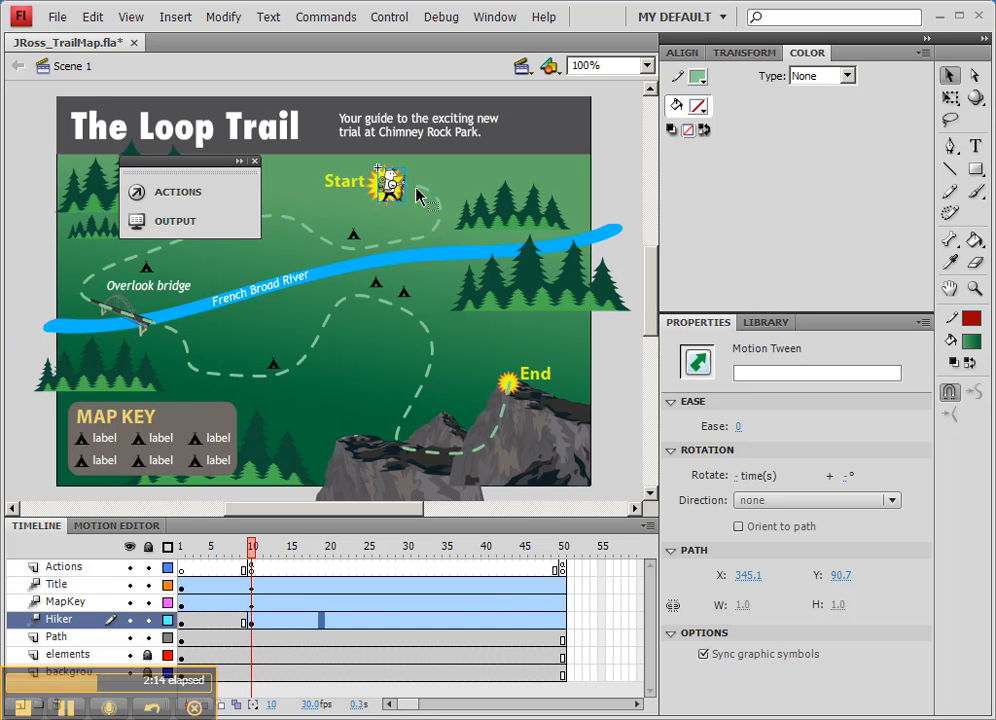
left_click(564, 620)
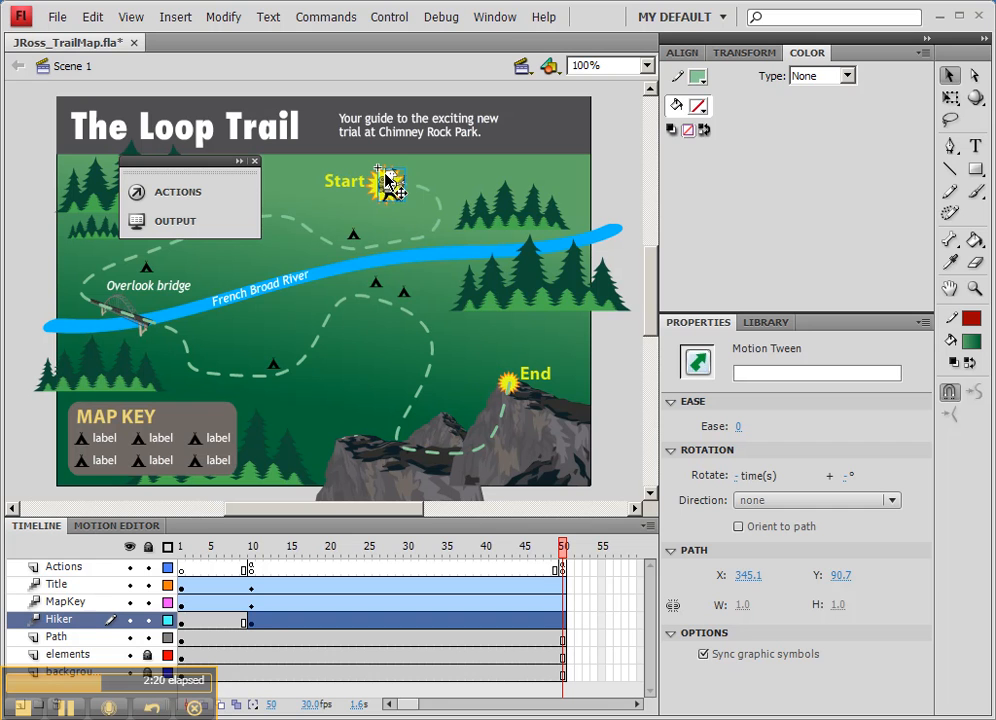
left_click_drag(391, 182, 518, 392)
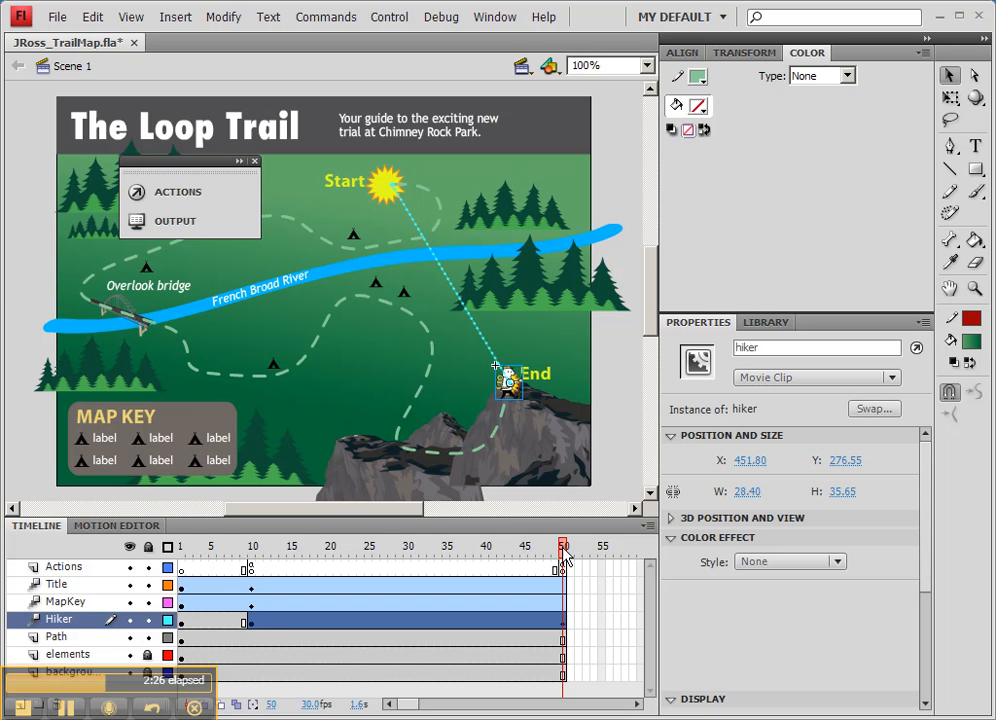
left_click_drag(563, 557, 411, 558)
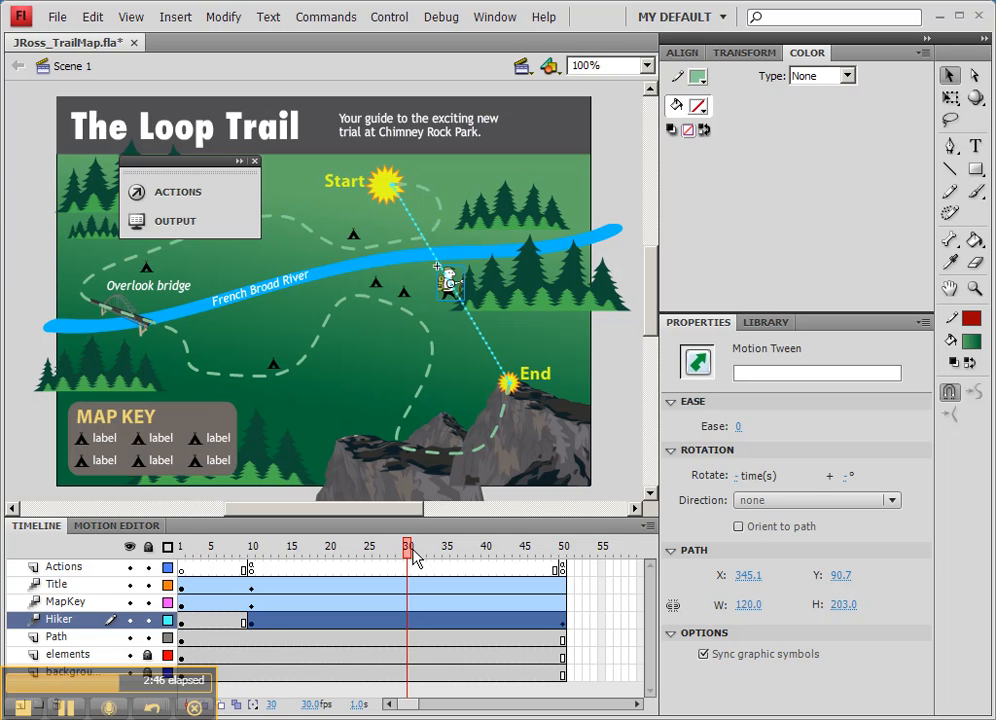
- Copy the dashed trail line from the Path layer
left_click(240, 639)
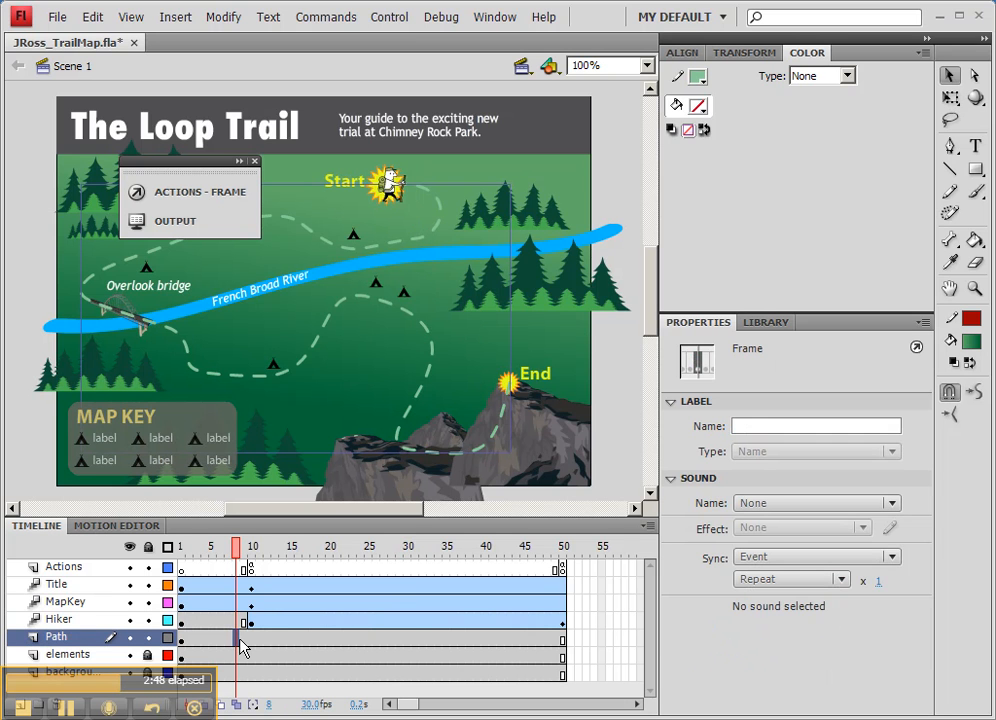
left_click(327, 321)
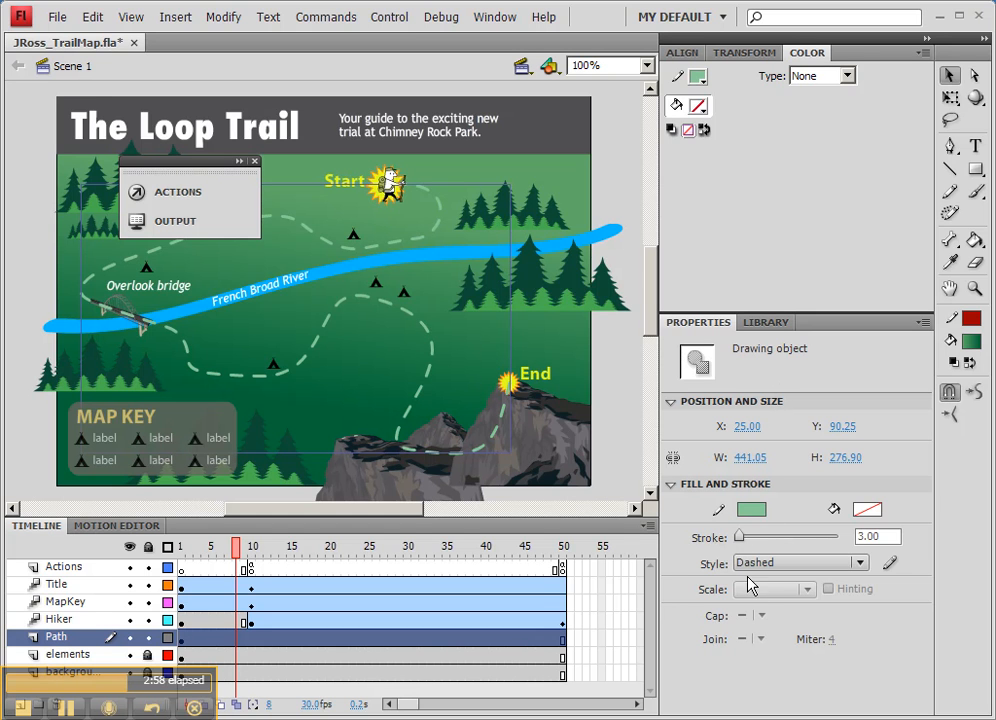
right_click(372, 254)
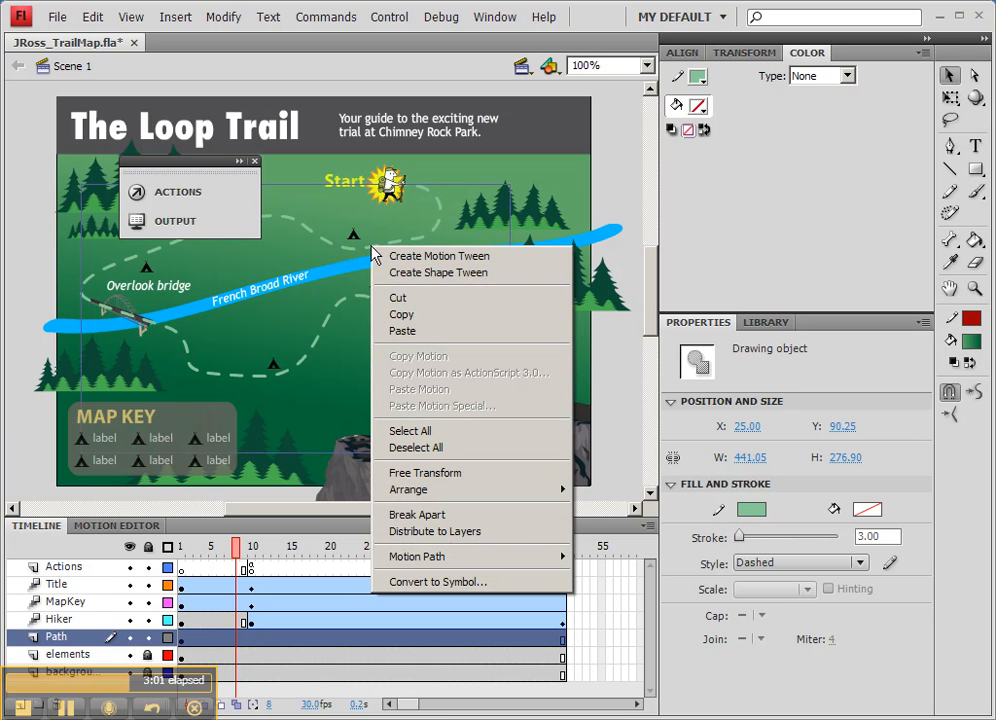
left_click(398, 316)
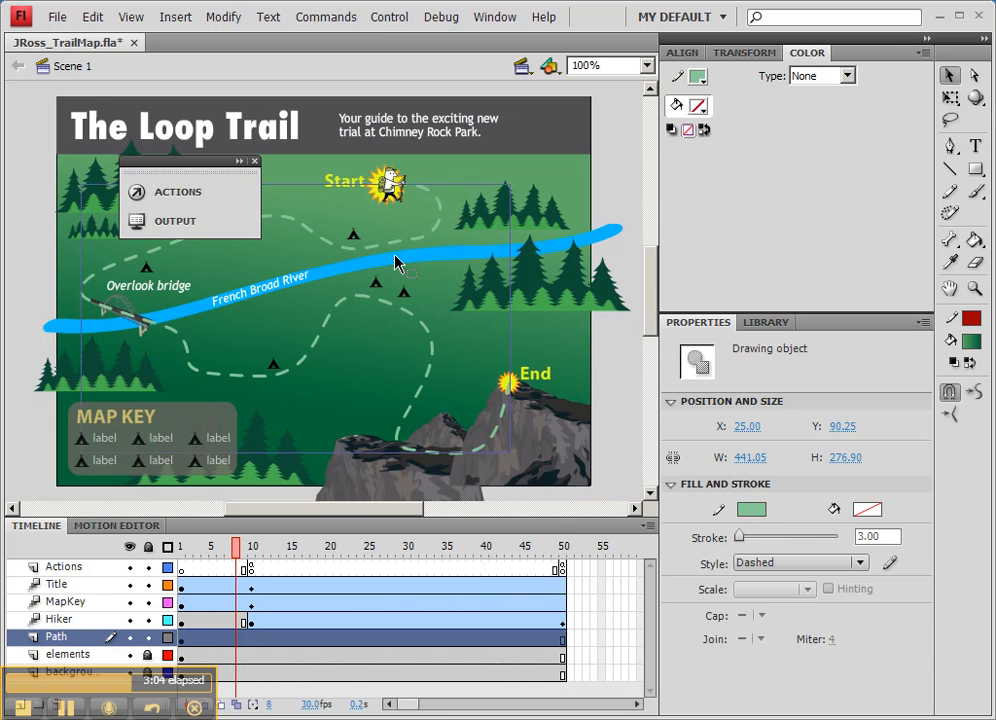
- Replace the hiker tween's straight motion path with the copied trail line, and scrub the timeline through frame 50 to check the animation
left_click(395, 180)
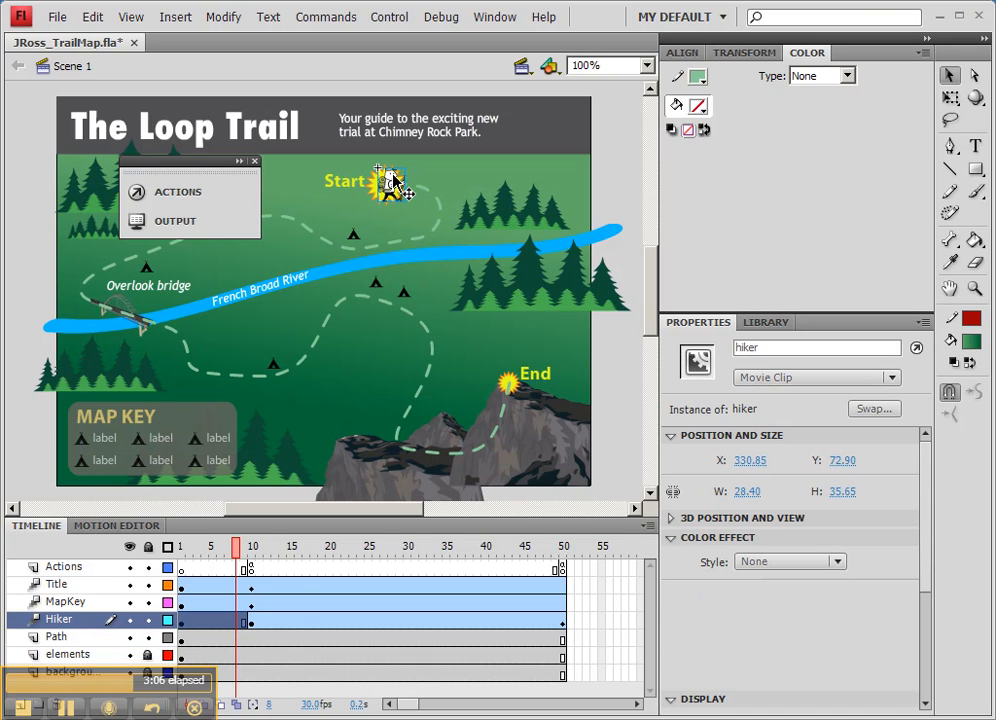
left_click(307, 624)
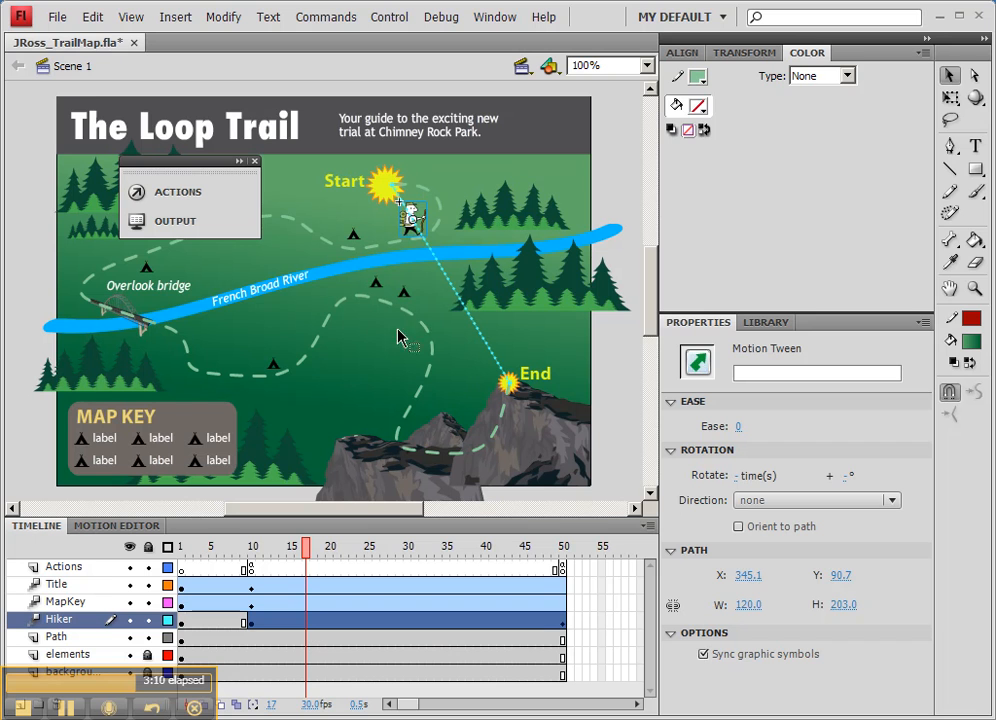
left_click(450, 285)
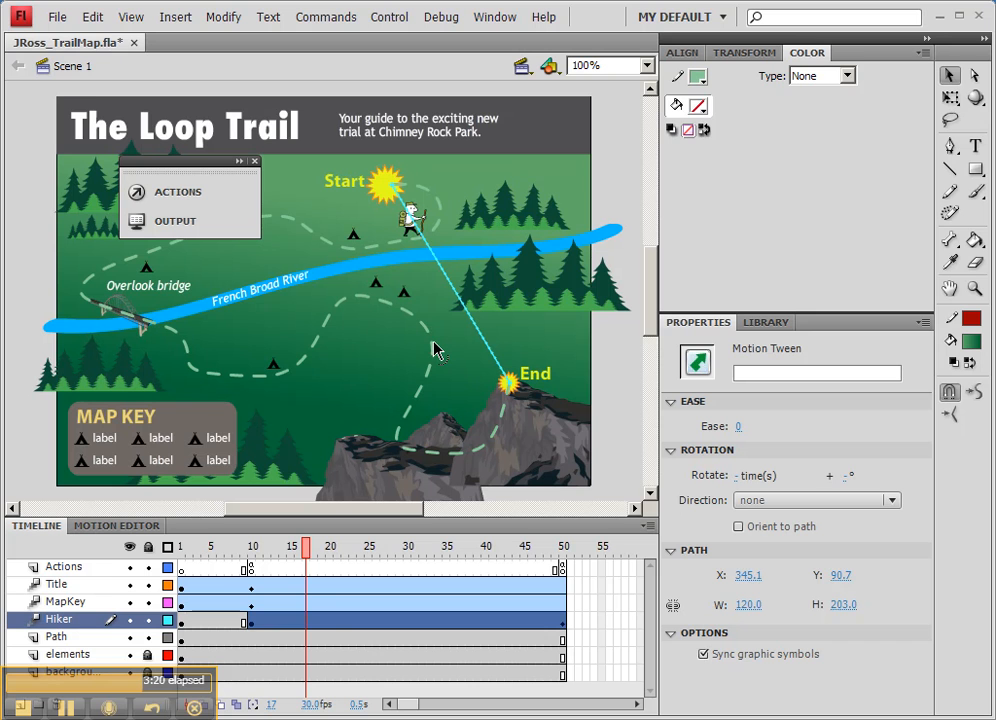
right_click(448, 282)
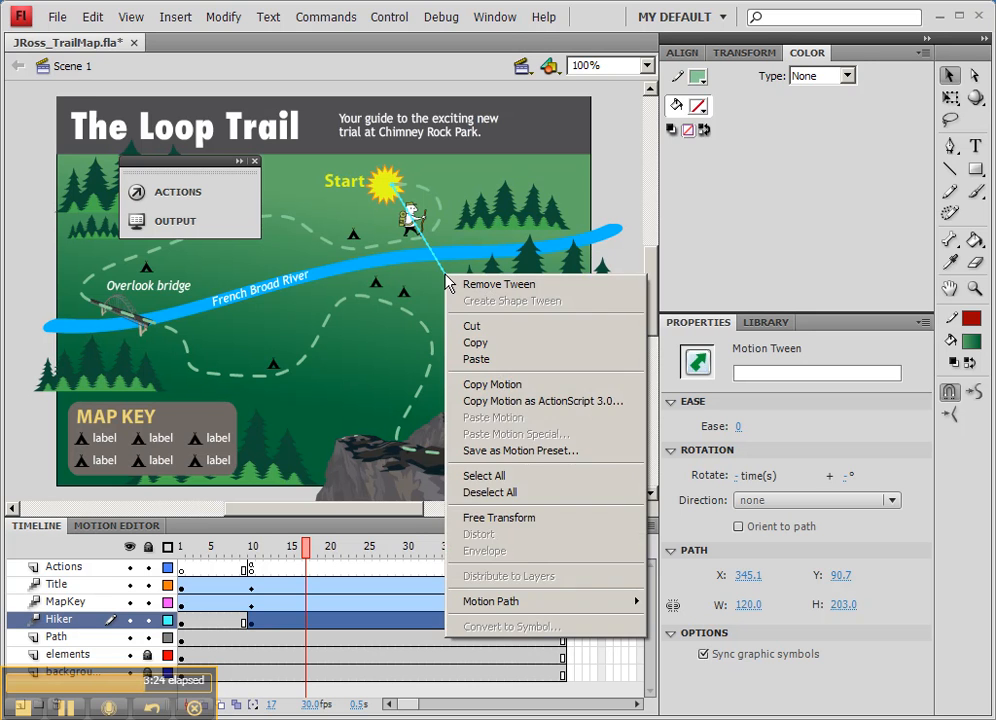
left_click(486, 360)
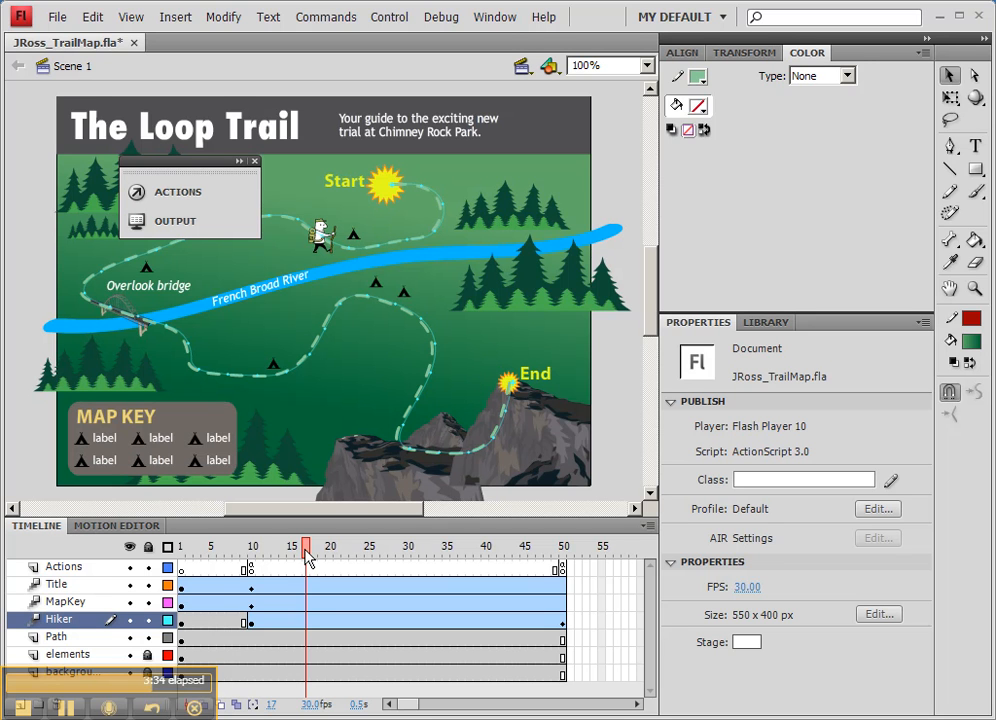
left_click_drag(306, 556, 221, 547)
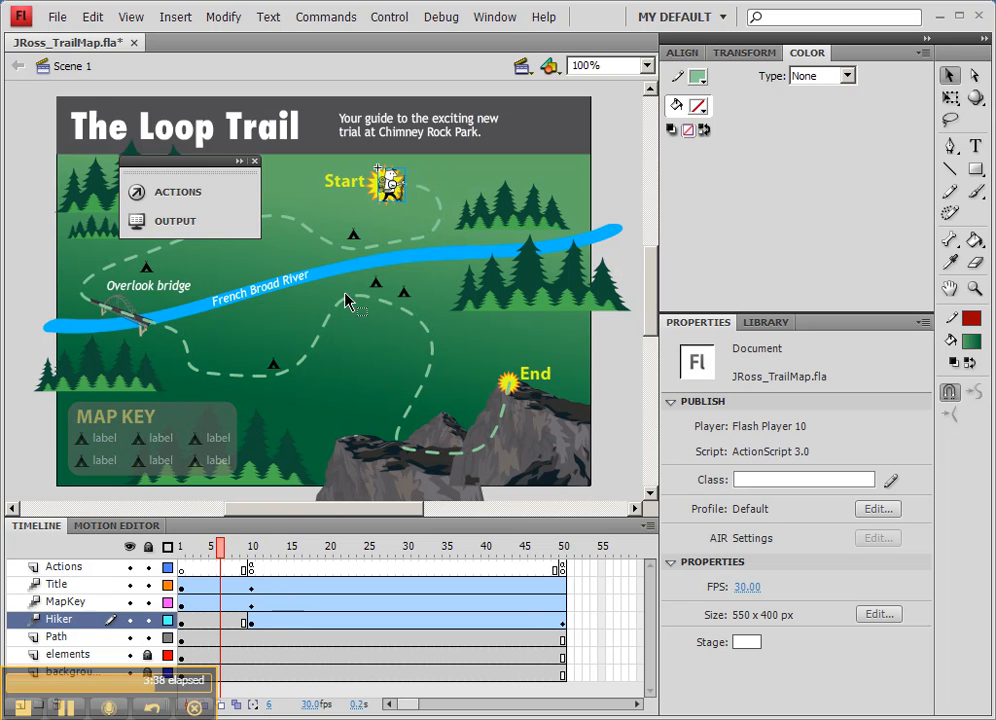
left_click(283, 549)
mouse_move(283, 549)
left_mouse_down()
mouse_move(447, 558)
mouse_move(562, 549)
mouse_move(191, 551)
mouse_move(203, 562)
mouse_move(240, 562)
mouse_move(190, 562)
mouse_move(562, 562)
left_mouse_up()
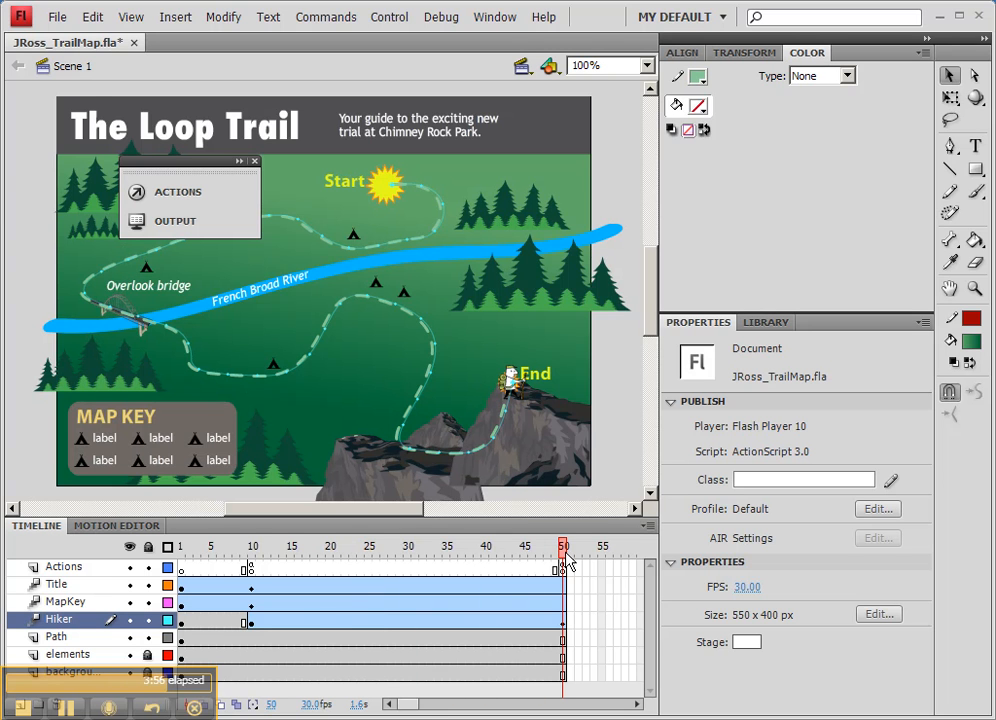